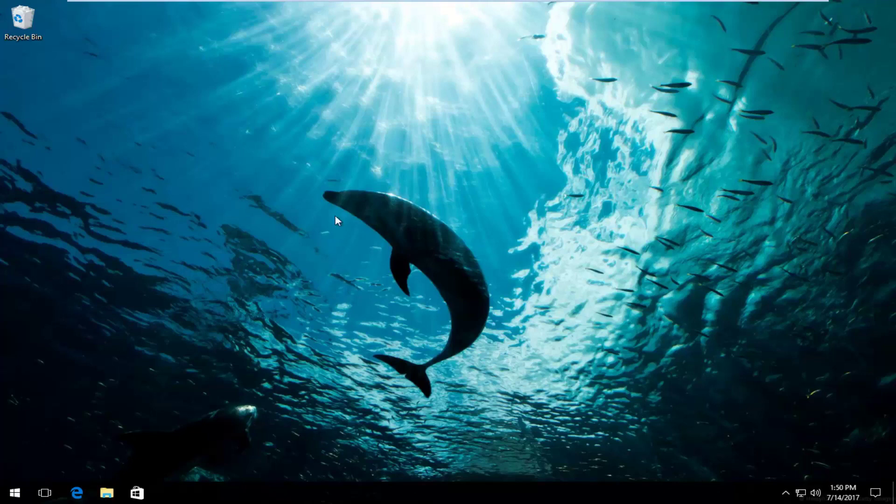
# Search the Start menu for regedit and run it as administrator
pyautogui.click(2, 487)
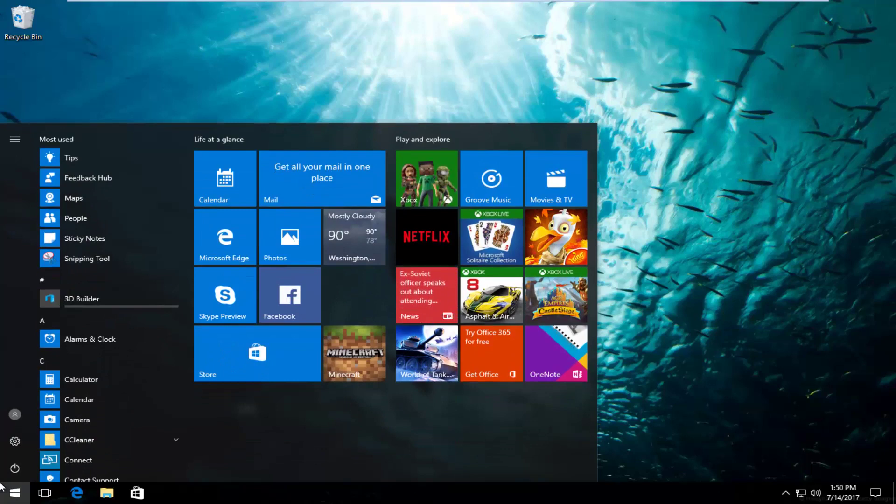
pyautogui.write('regedit')
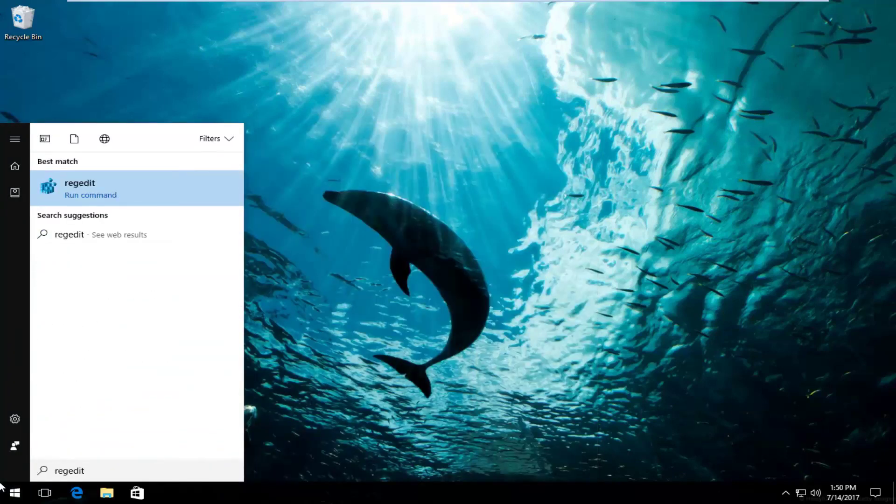
pyautogui.rightClick(82, 190)
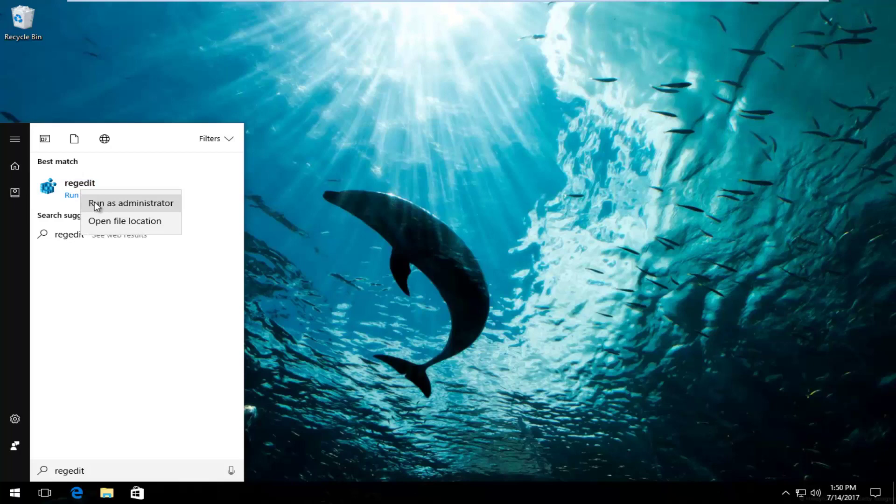
pyautogui.click(94, 202)
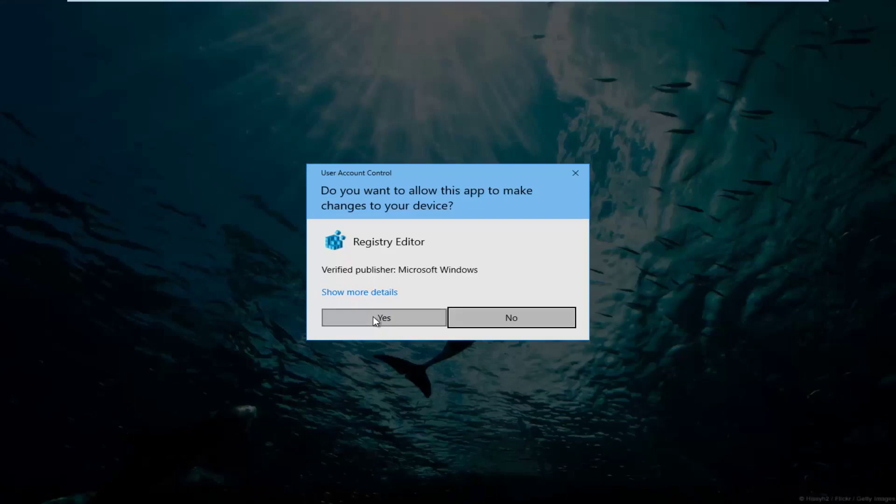
# Approve the UAC prompt, widen the tree pane, and collapse Parameters and LanmanServer
pyautogui.click(373, 316)
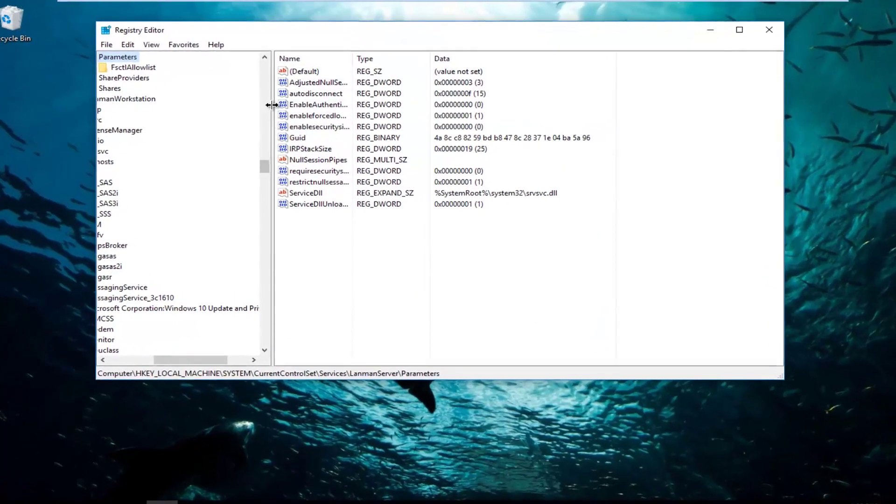
pyautogui.moveTo(275, 106); pyautogui.dragTo(456, 106)
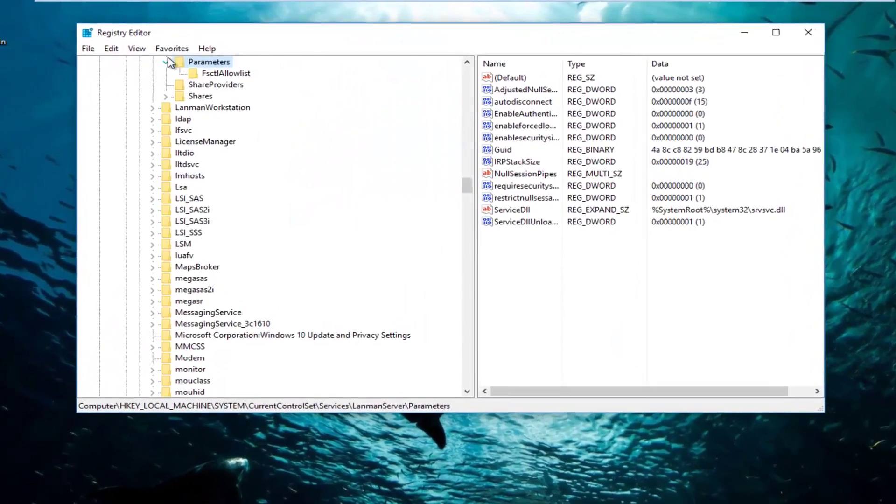
pyautogui.click(166, 61)
pyautogui.scroll(5, 156, 174)
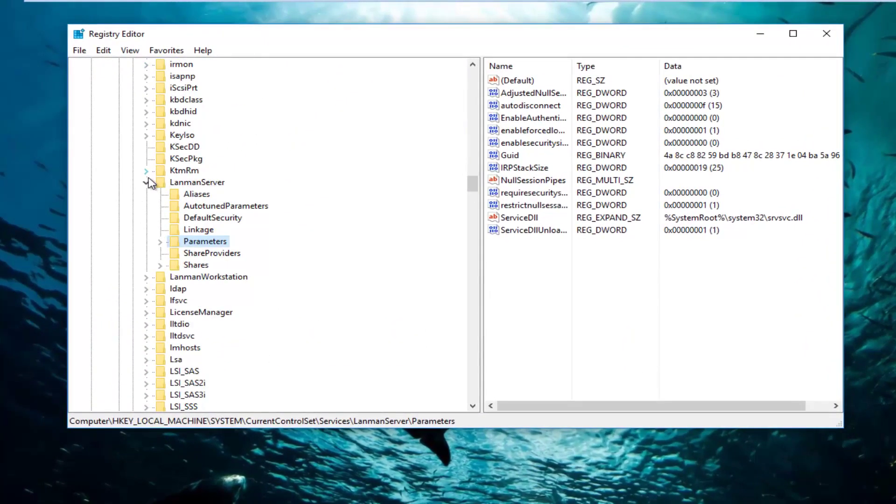
pyautogui.click(156, 174)
# Collapse Services, CurrentControlSet, SYSTEM and HKEY_LOCAL_MACHINE, leaving only the root hives
pyautogui.scroll(10, 153, 179)
pyautogui.scroll(17, 146, 182)
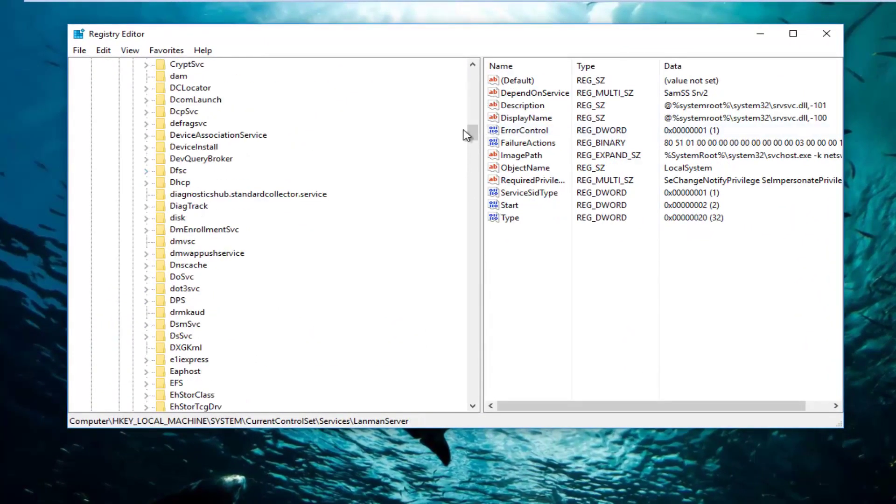
pyautogui.moveTo(472, 125); pyautogui.dragTo(473, 70)
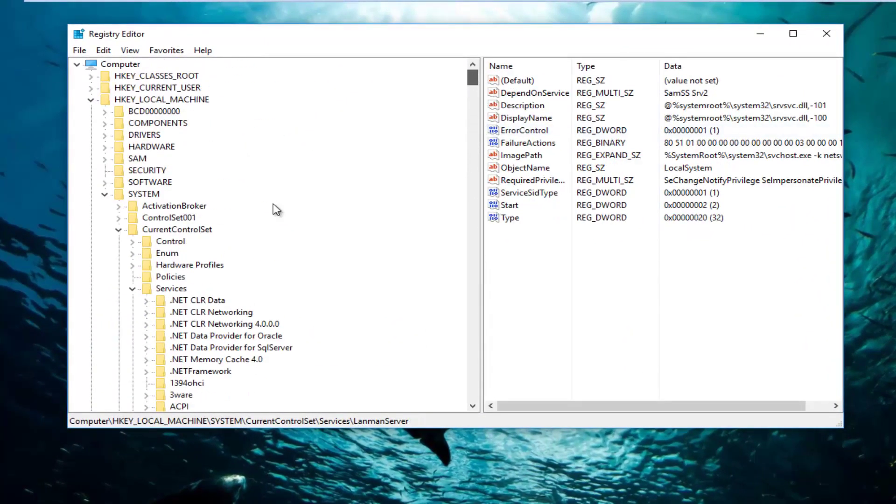
pyautogui.click(132, 288)
pyautogui.click(118, 230)
pyautogui.click(105, 195)
pyautogui.click(91, 100)
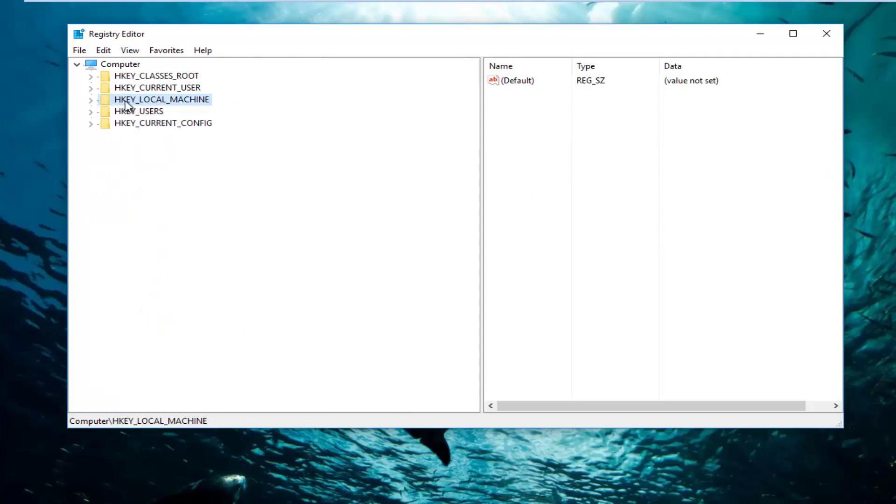
# Expand HKEY_LOCAL_MACHINE\SOFTWARE\Microsoft\Windows in the key tree
pyautogui.click(91, 101)
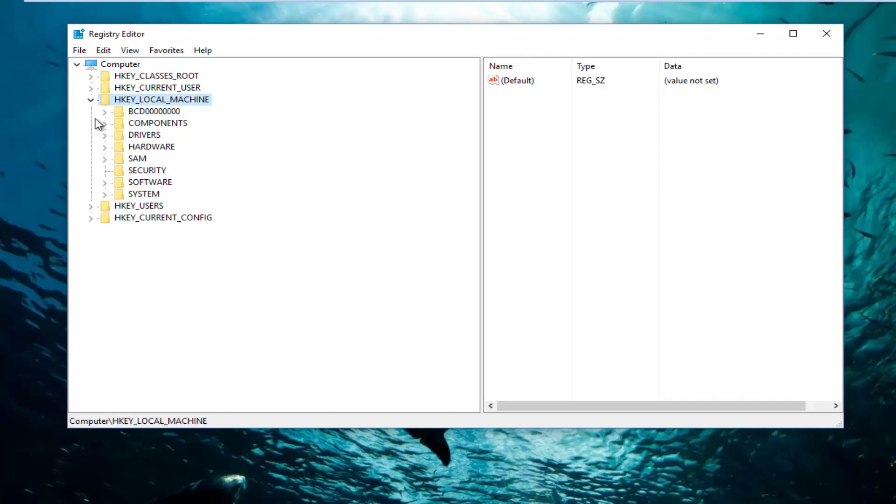
pyautogui.click(104, 183)
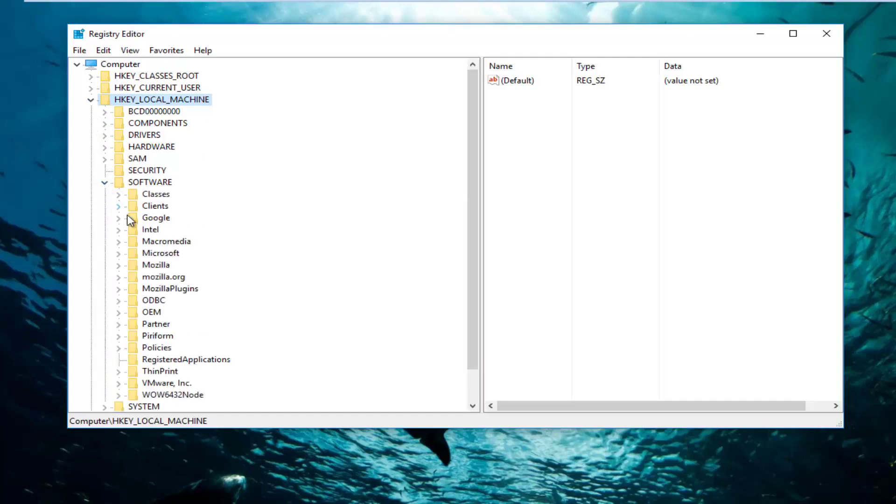
pyautogui.click(119, 254)
pyautogui.scroll(-18, 117, 261)
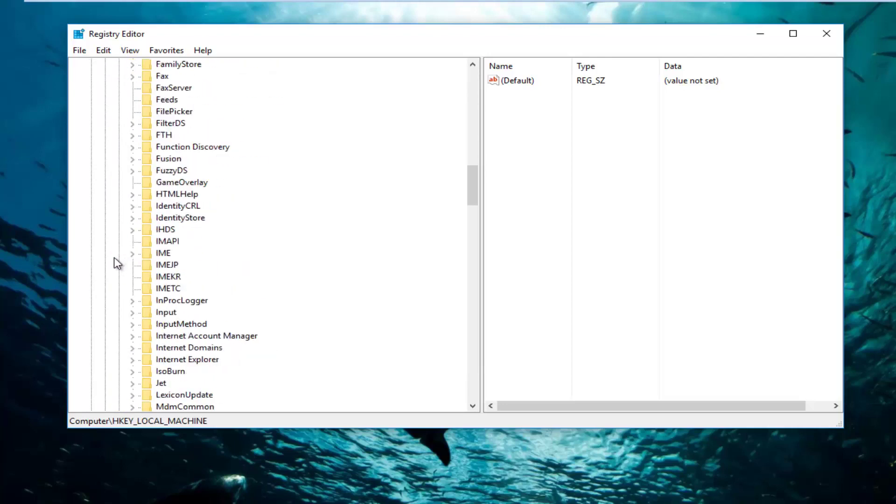
pyautogui.scroll(-20, 118, 262)
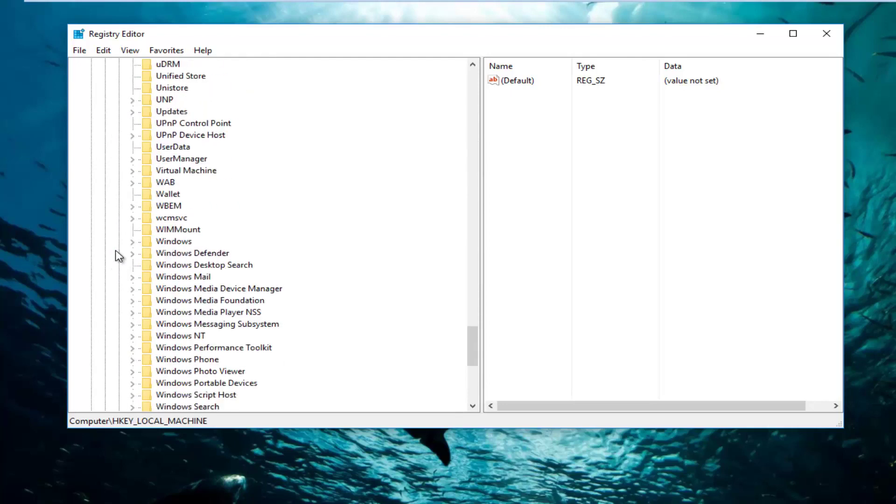
pyautogui.click(165, 242)
pyautogui.click(132, 242)
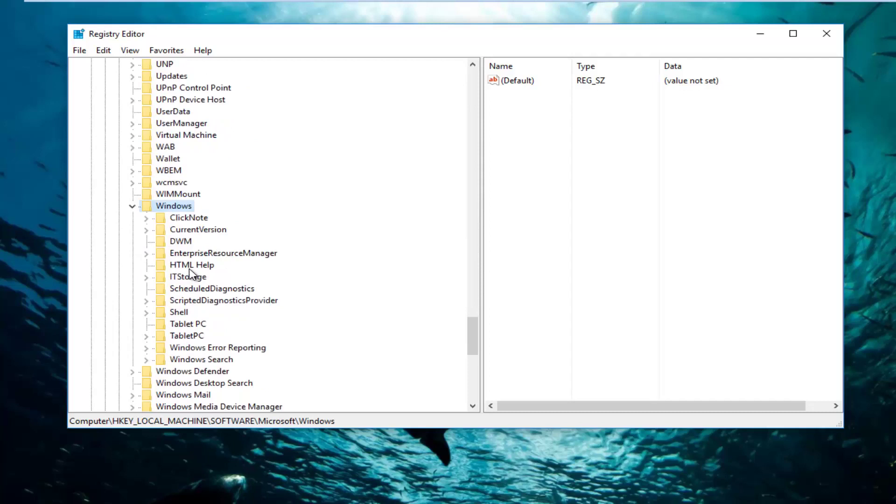
# Drill into CurrentVersion\Explorer and select the Advanced key to list its values
pyautogui.scroll(-1, 192, 276)
pyautogui.click(194, 230)
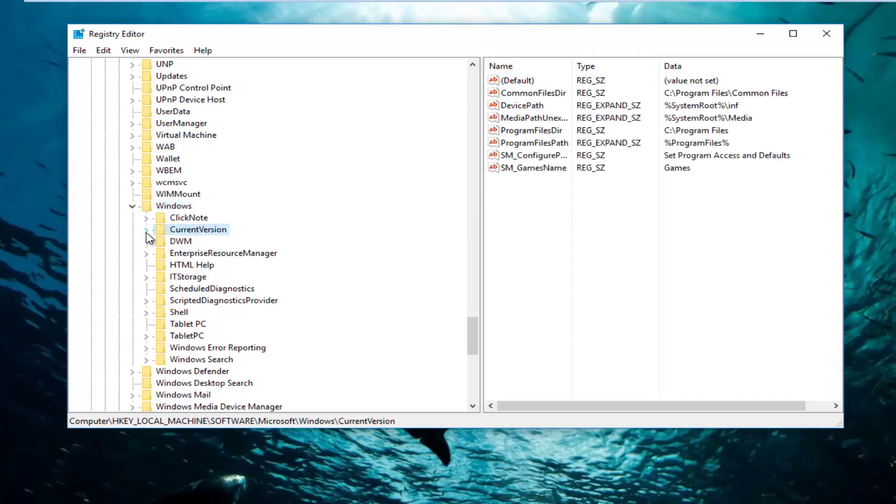
pyautogui.click(146, 231)
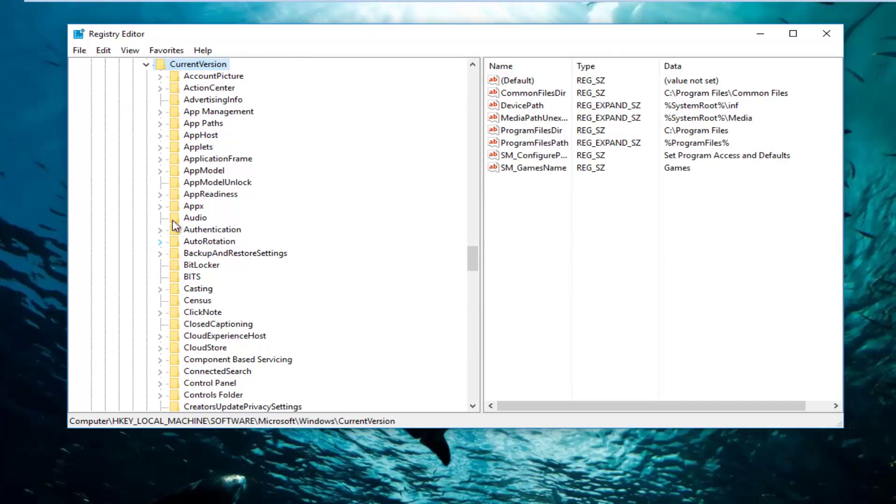
pyautogui.scroll(-2, 208, 270)
pyautogui.scroll(-4, 209, 269)
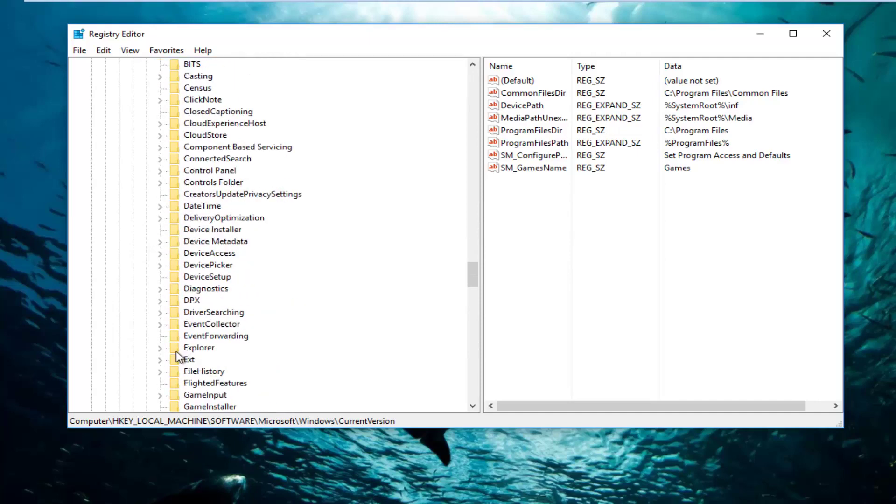
pyautogui.click(192, 351)
pyautogui.click(159, 348)
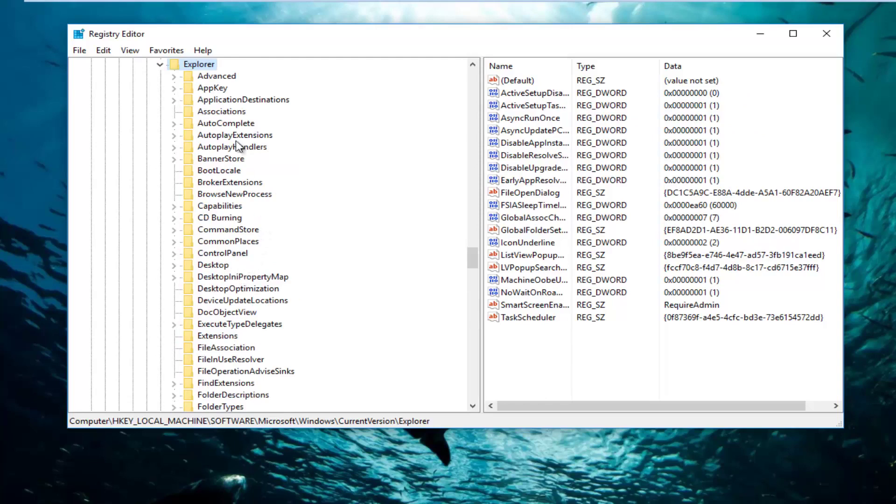
pyautogui.click(208, 80)
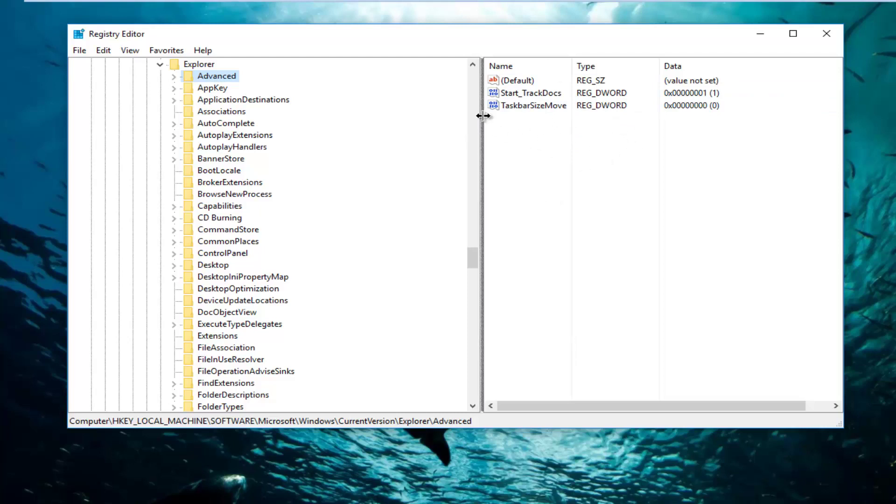
# Add a new DWORD (32-bit) value named UseOLEDTaskbarTransparency to the Advanced key
pyautogui.moveTo(480, 117); pyautogui.dragTo(374, 132)
pyautogui.rightClick(439, 141)
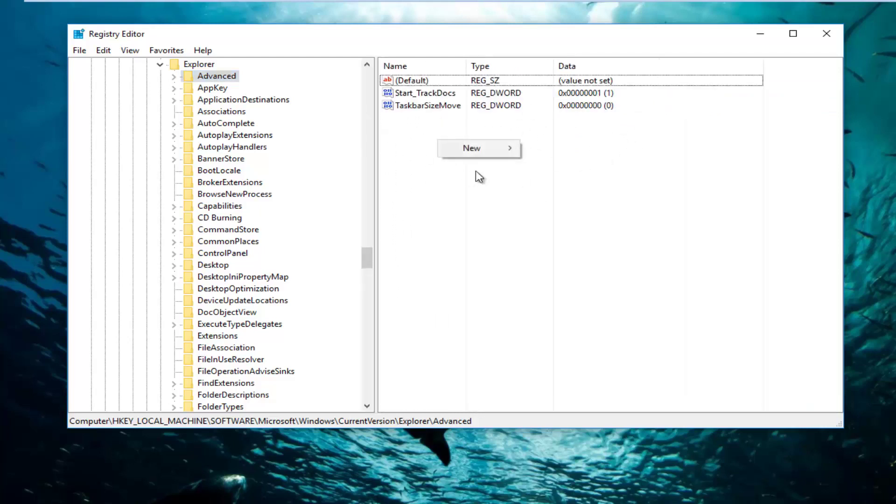
pyautogui.moveTo(467, 150)
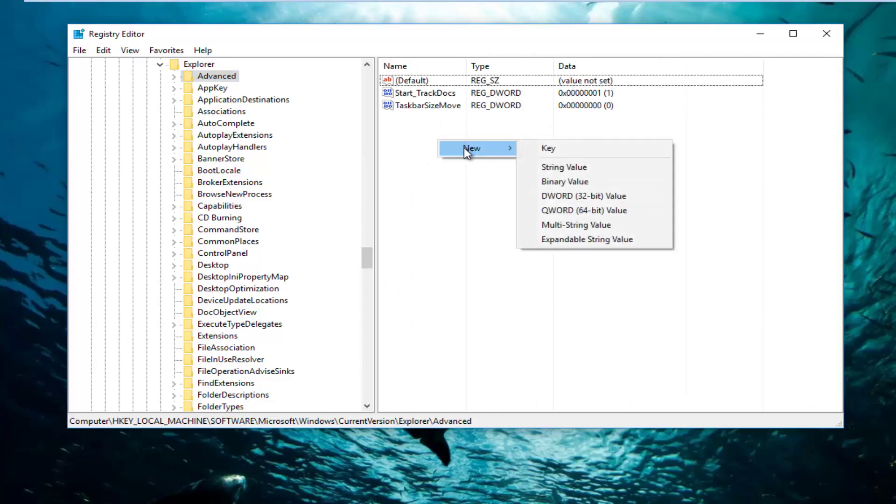
pyautogui.click(571, 195)
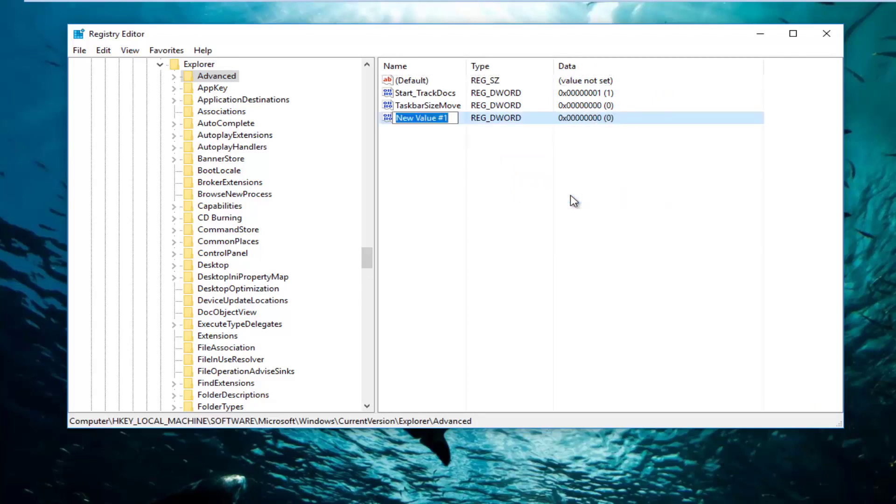
pyautogui.write('Use')
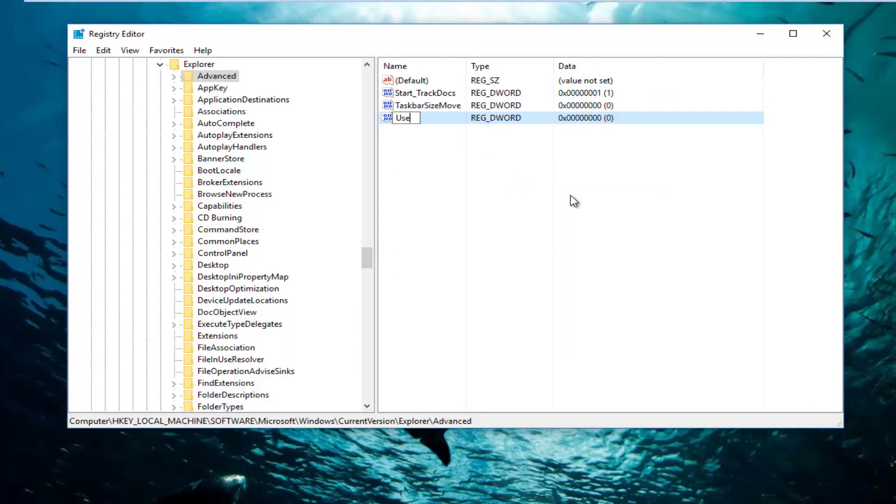
pyautogui.write('OLEDTaskbar')
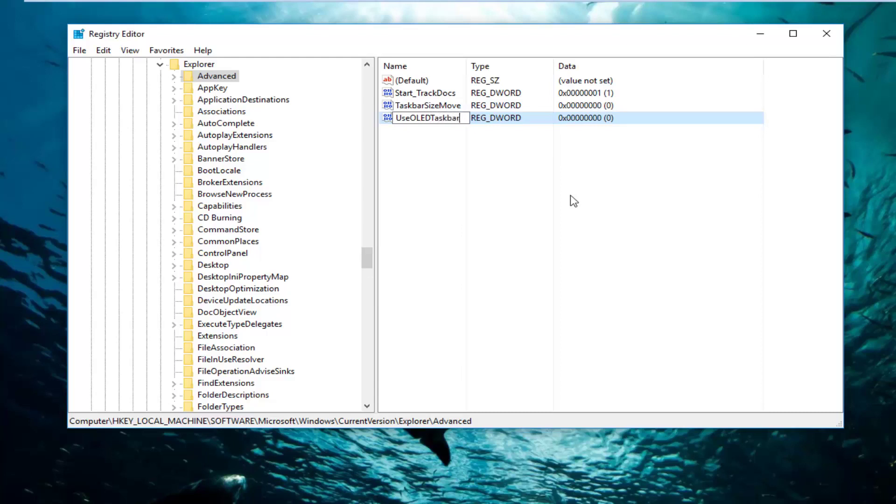
pyautogui.write('Transpar')
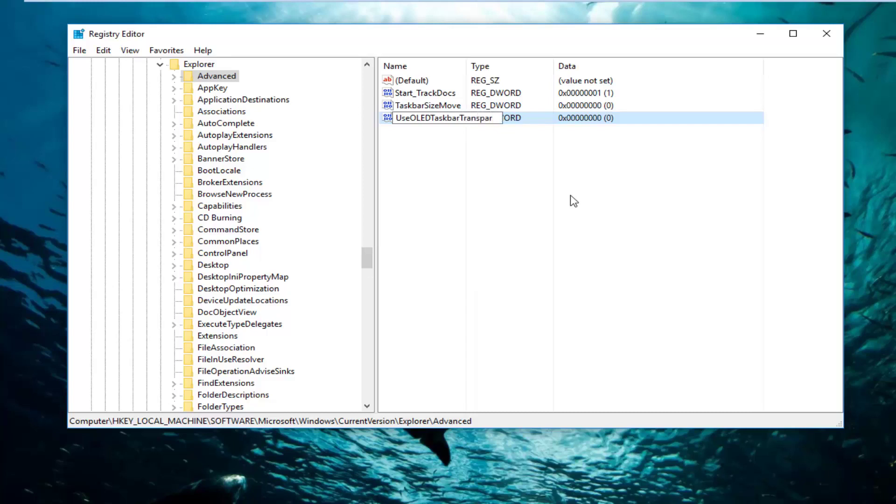
pyautogui.write('ency')
# Commit the name and set UseOLEDTaskbarTransparency's value data to 1
pyautogui.press('Return')
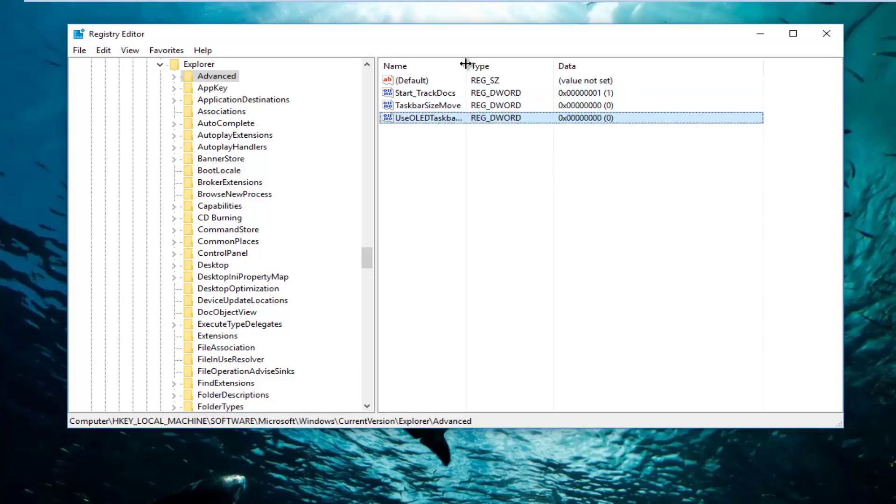
pyautogui.moveTo(466, 64); pyautogui.dragTo(557, 64)
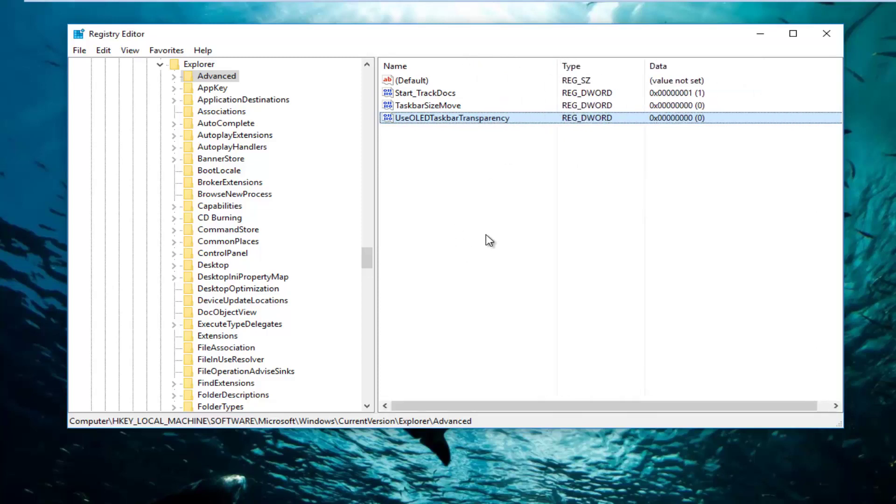
pyautogui.click(454, 118)
pyautogui.doubleClick(454, 118)
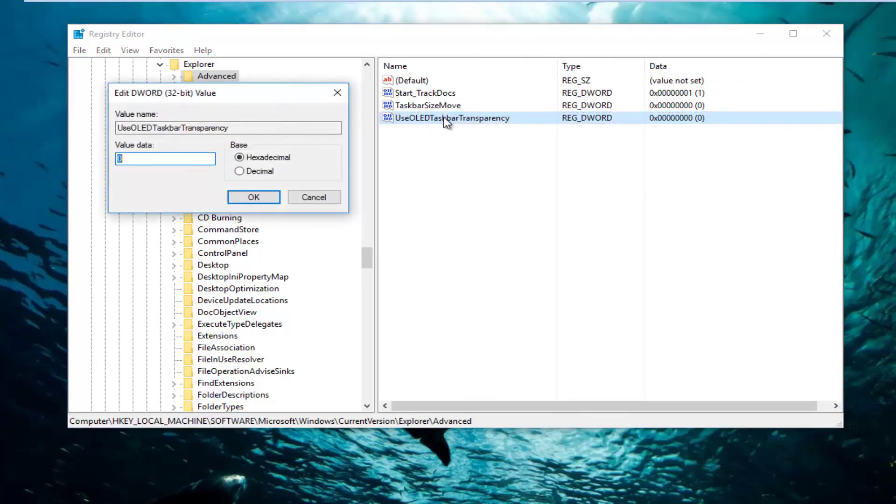
pyautogui.moveTo(266, 102); pyautogui.dragTo(570, 169)
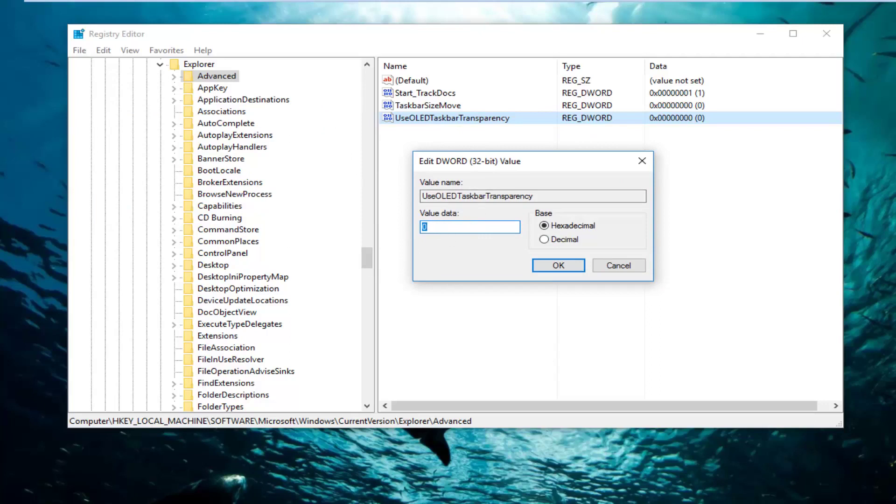
pyautogui.write('1')
pyautogui.click(551, 268)
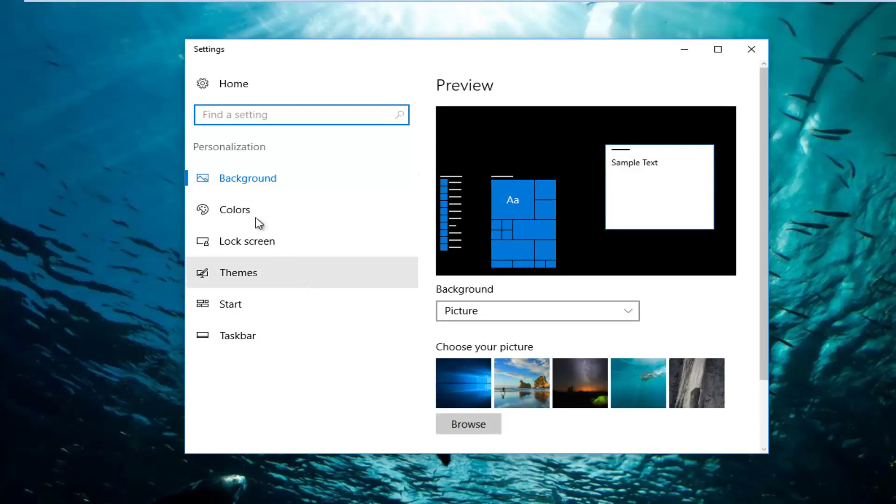
# On the Colors page, switch 'Make Start, taskbar, and action center transparent' off, then on
pyautogui.click(226, 210)
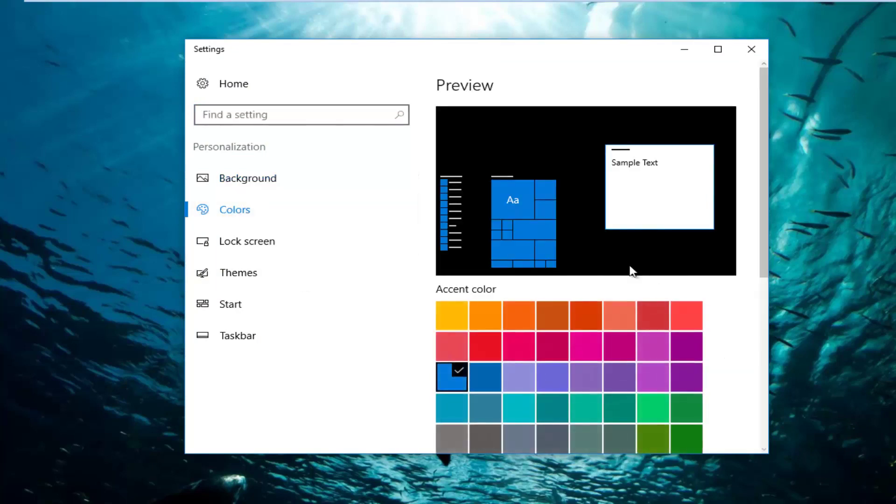
pyautogui.scroll(-5, 607, 264)
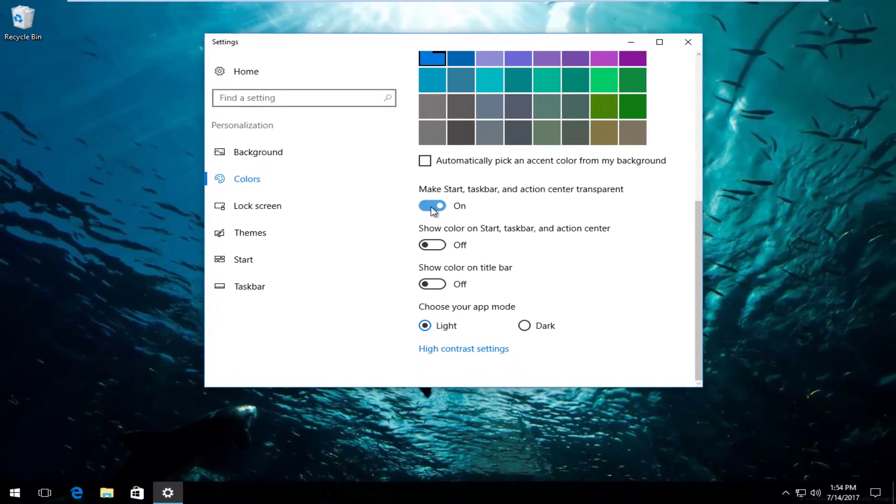
pyautogui.click(433, 210)
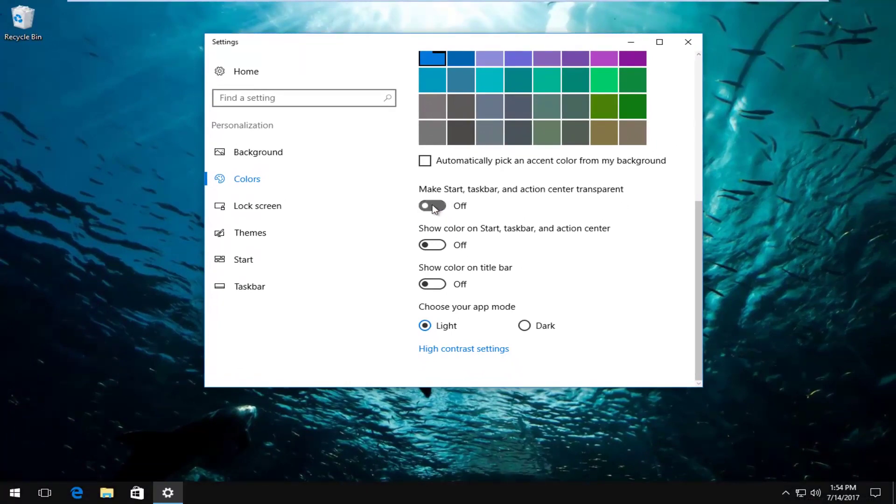
pyautogui.click(433, 208)
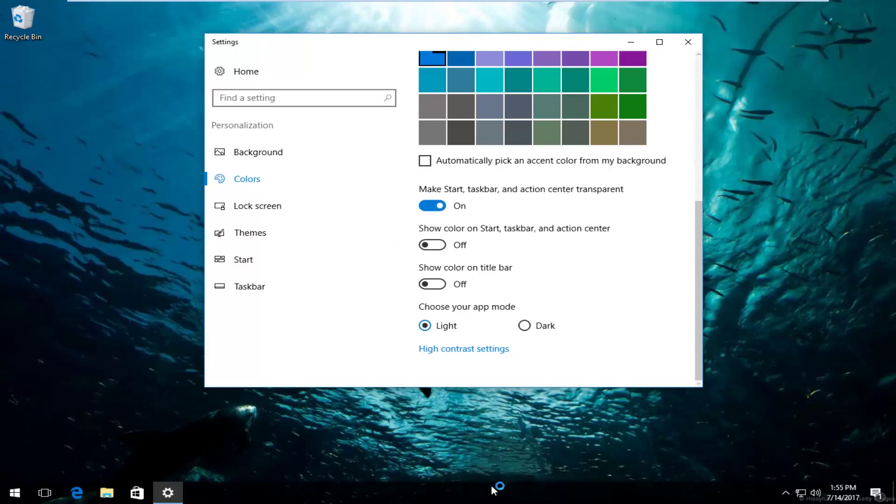
pyautogui.click(484, 281)
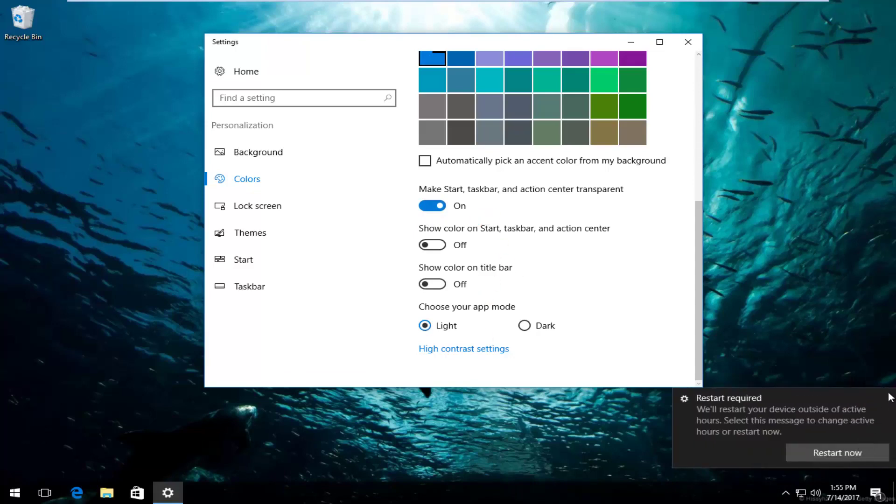
# Dismiss the Restart required notification and close the Settings window
pyautogui.click(885, 399)
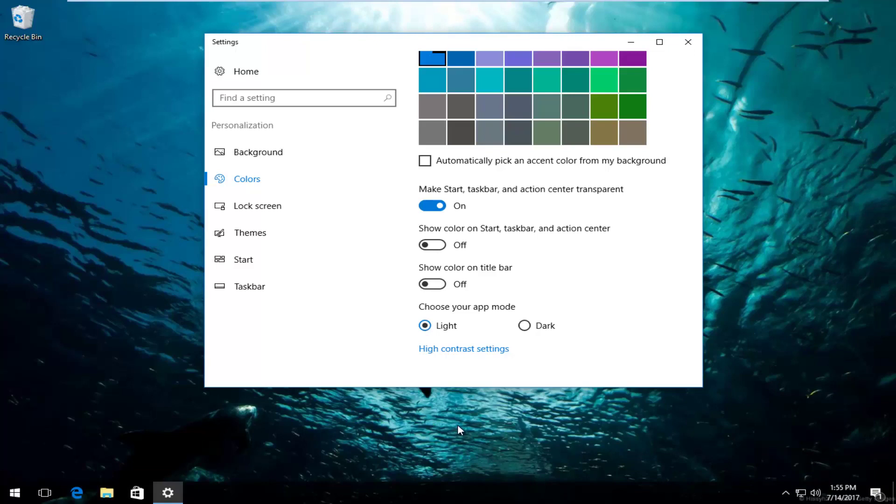
pyautogui.click(687, 41)
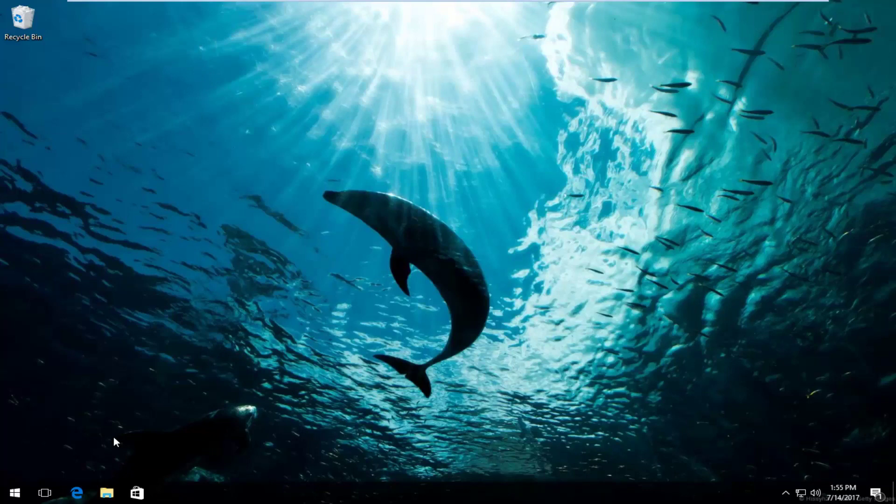